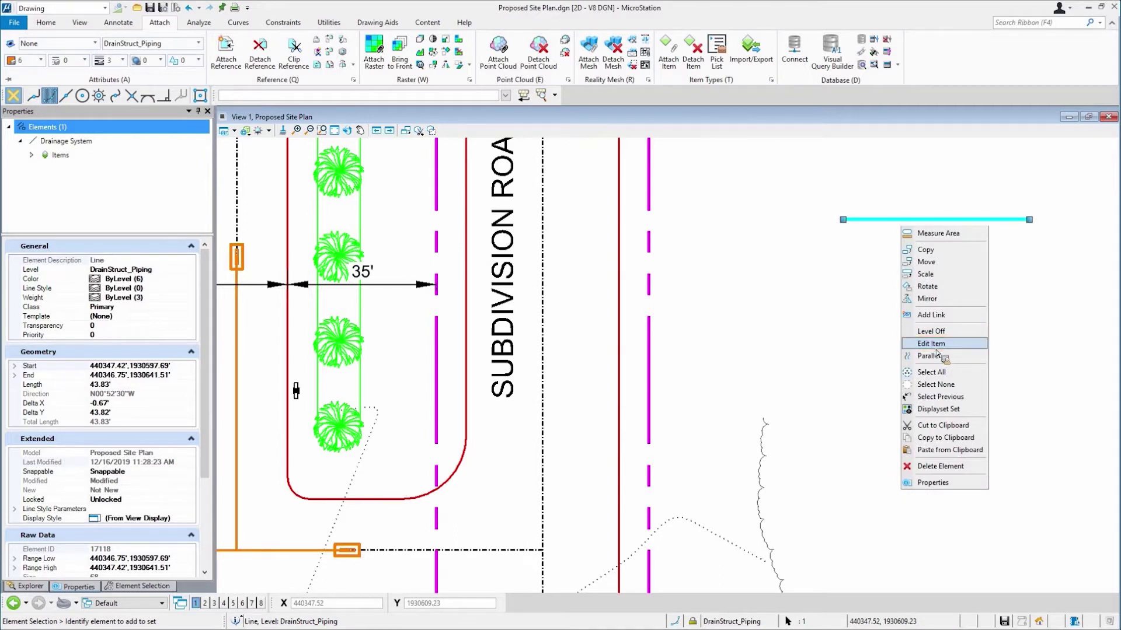
Step: Edit the selected pipe line's Drainage System item, setting its STR-No. to STR-750, and update it
click(936, 348)
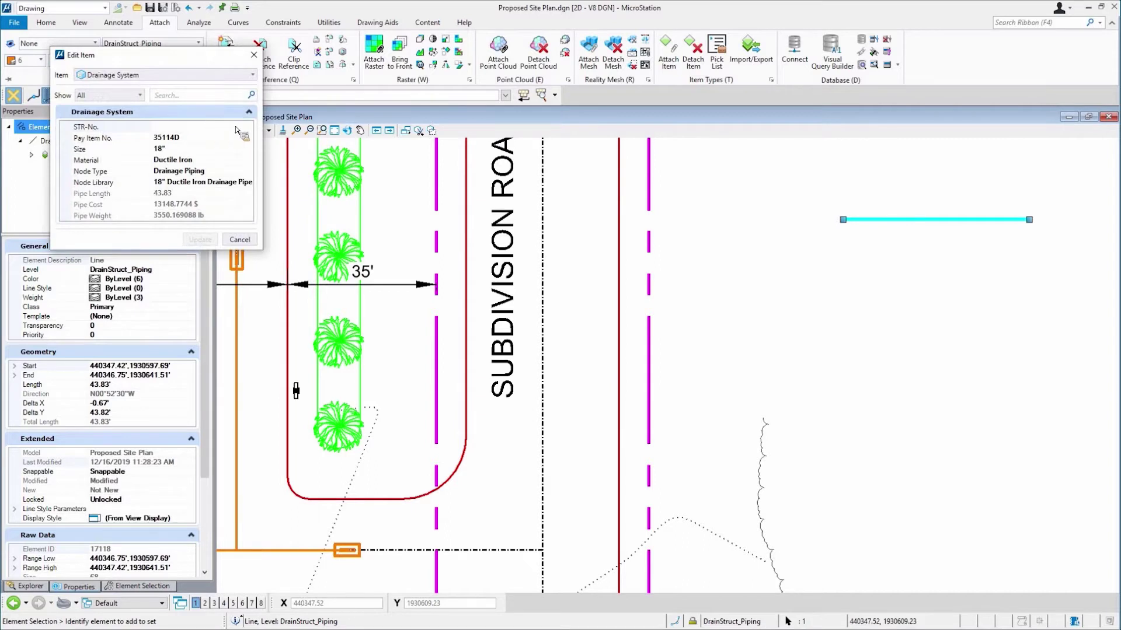
click(250, 128)
click(248, 127)
drag(248, 141, 247, 236)
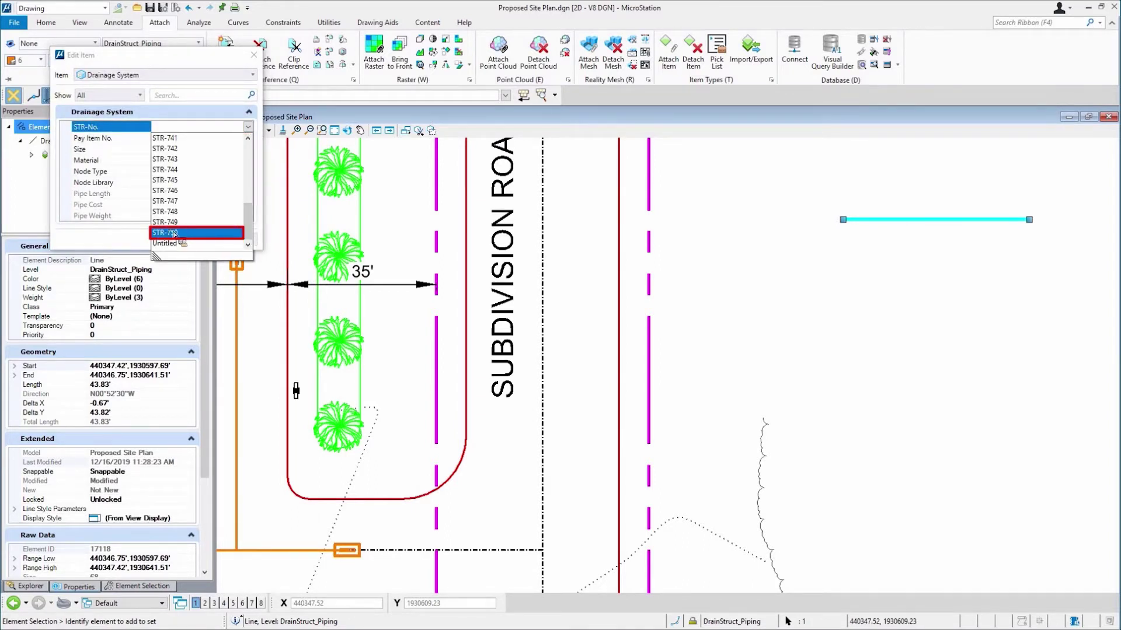
click(174, 234)
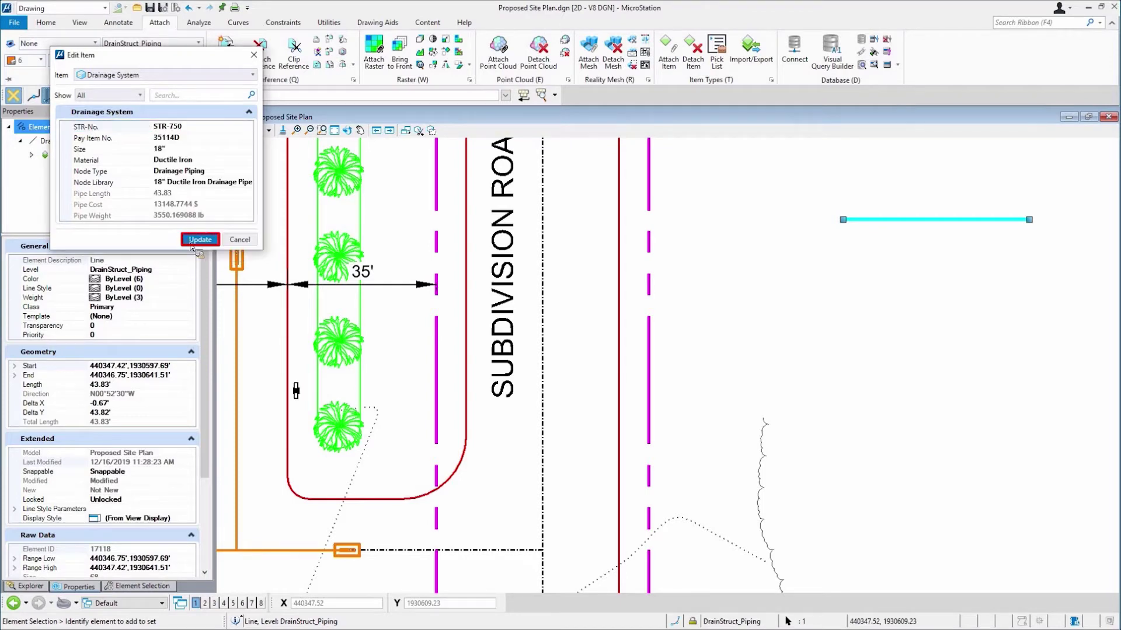
click(193, 244)
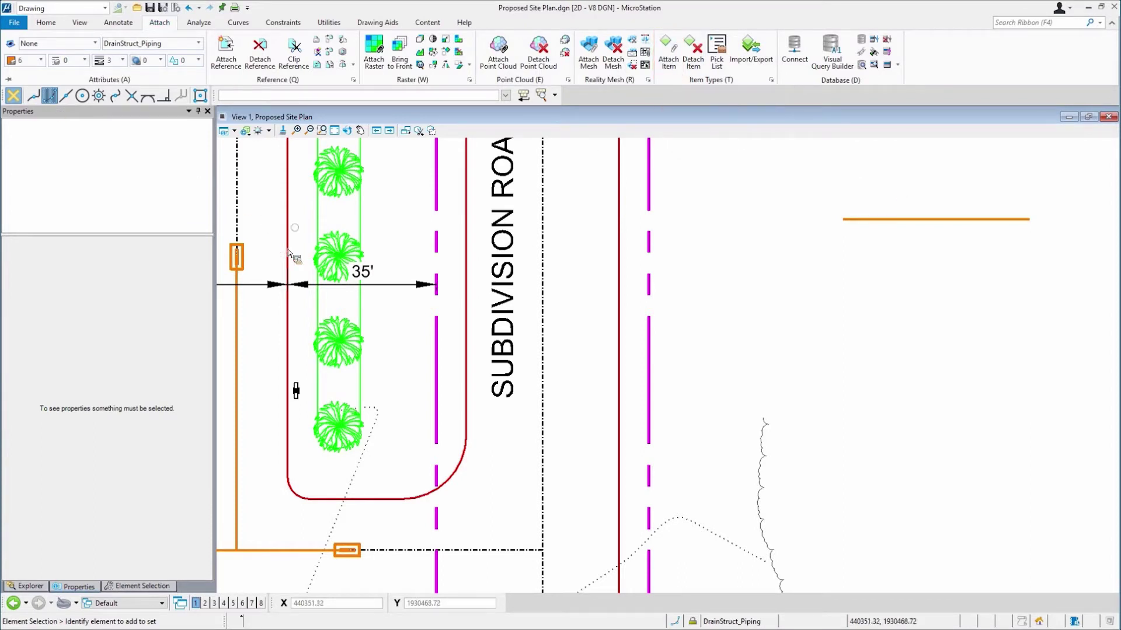
Step: Draw a horizontal SmartLine about 72 ft long below the existing pipe line, using the Piping template from Drainage System
click(72, 45)
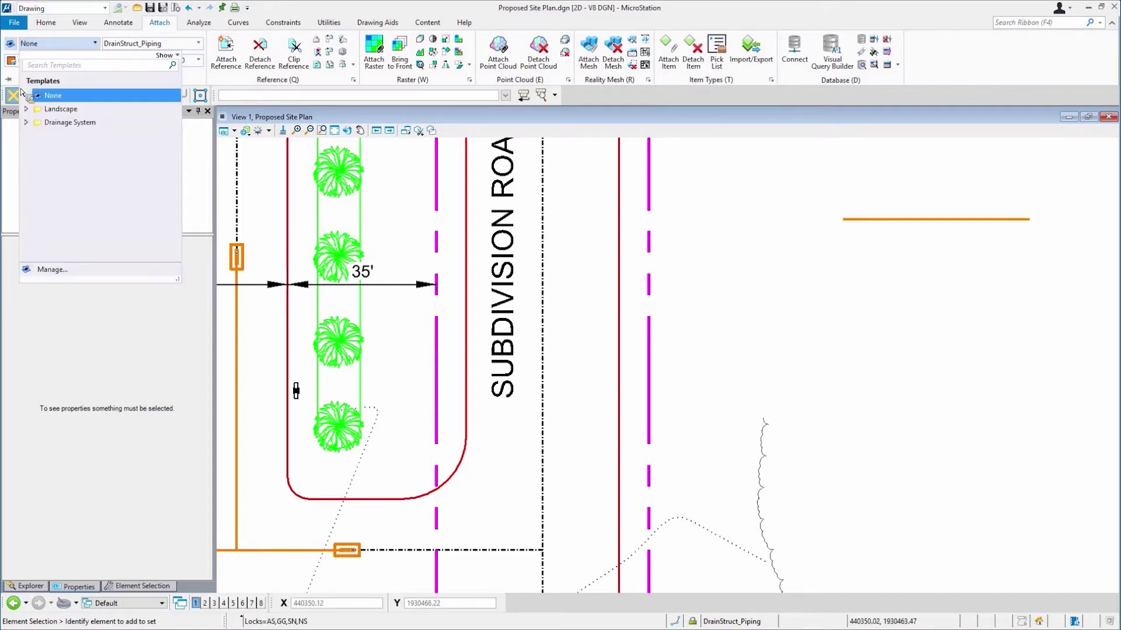
click(27, 122)
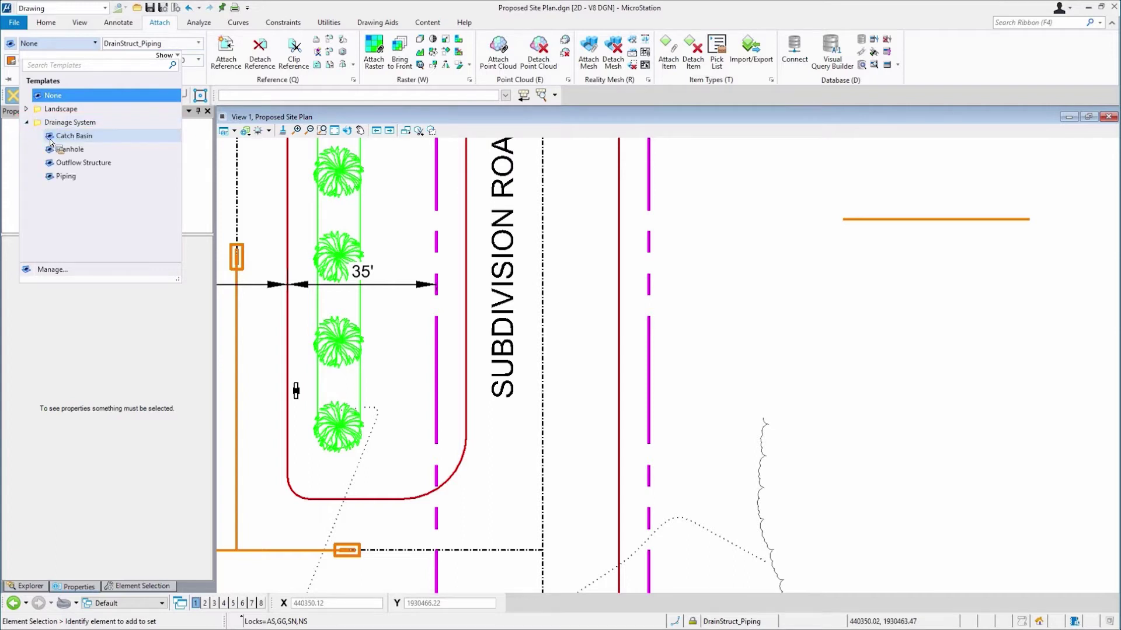
click(69, 181)
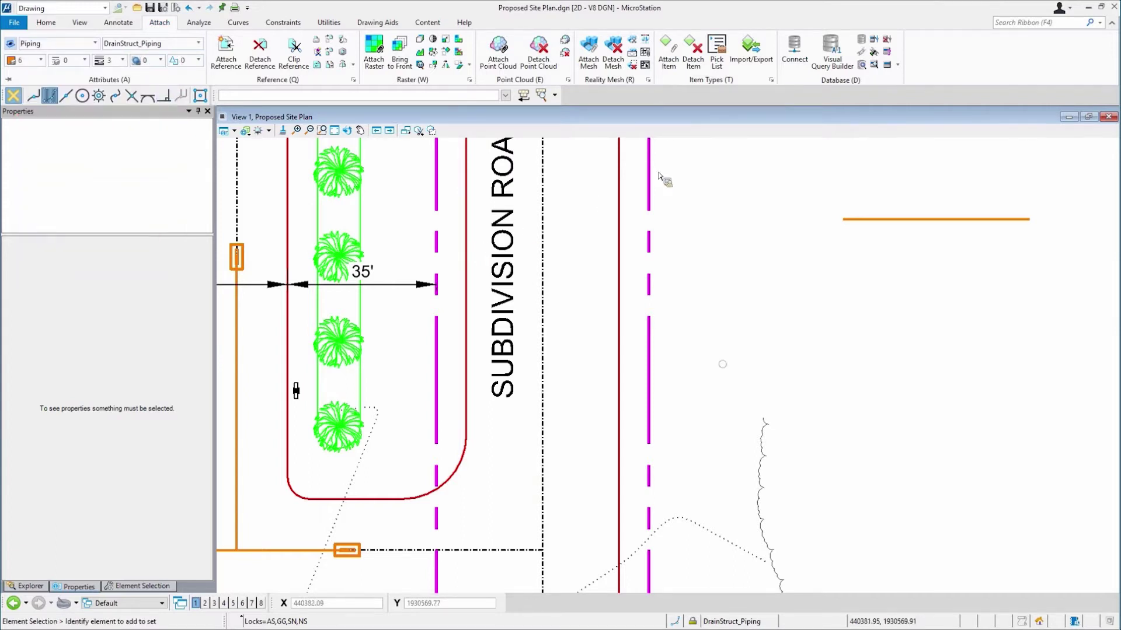
click(46, 24)
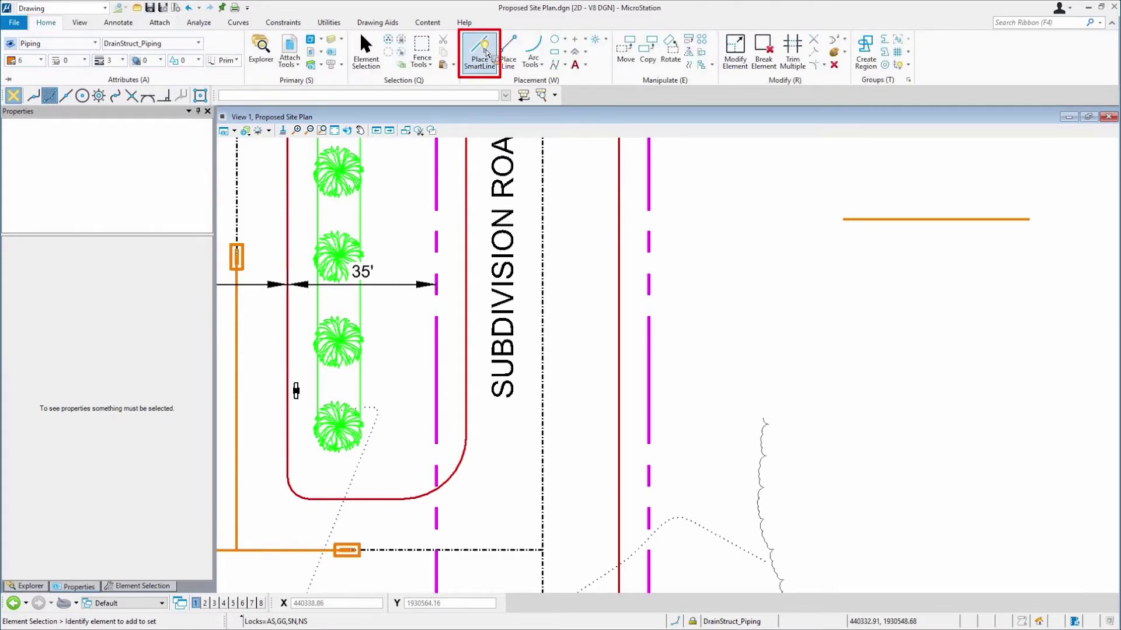
click(486, 53)
click(733, 302)
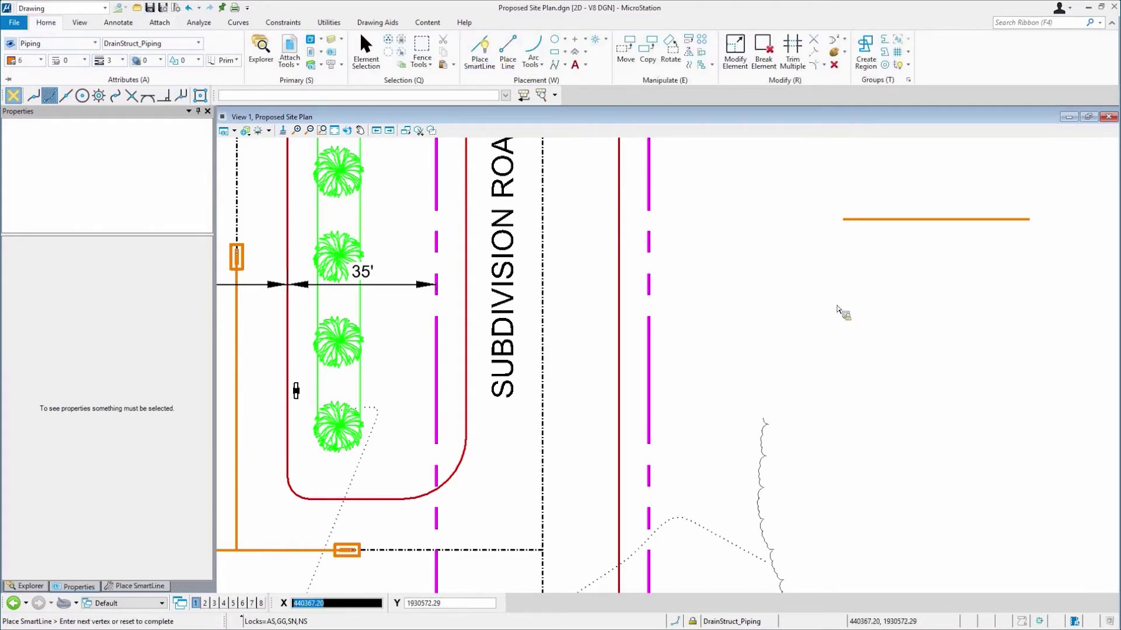
click(1042, 301)
right_click(1012, 361)
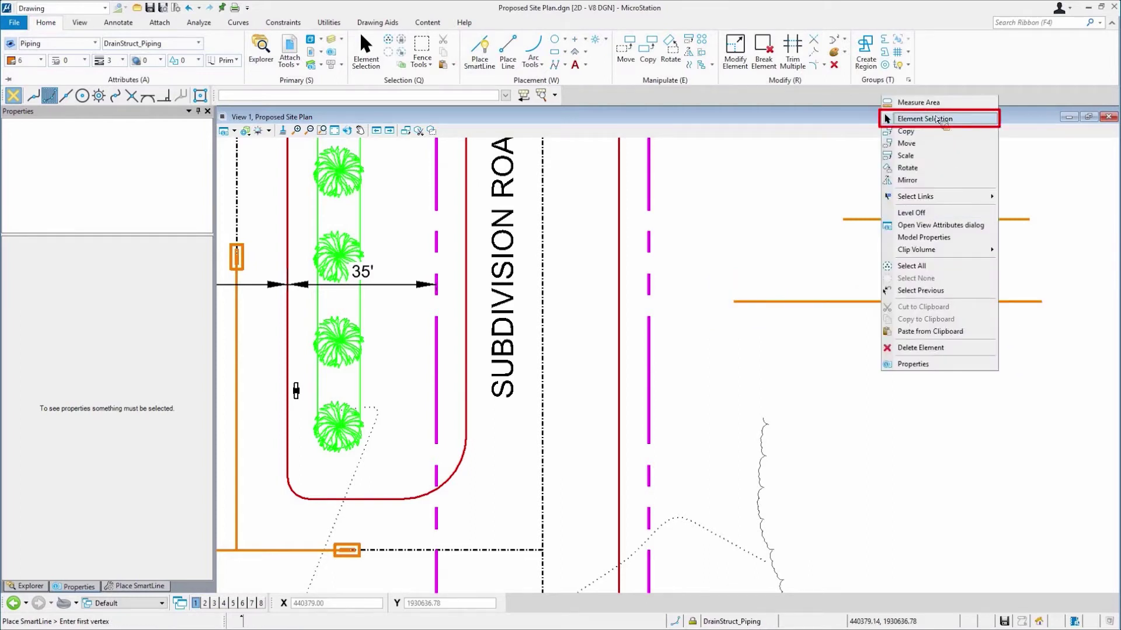
Step: Set the STR-No. of the new lower pipe line's Drainage System item to STR-750
click(936, 120)
click(934, 302)
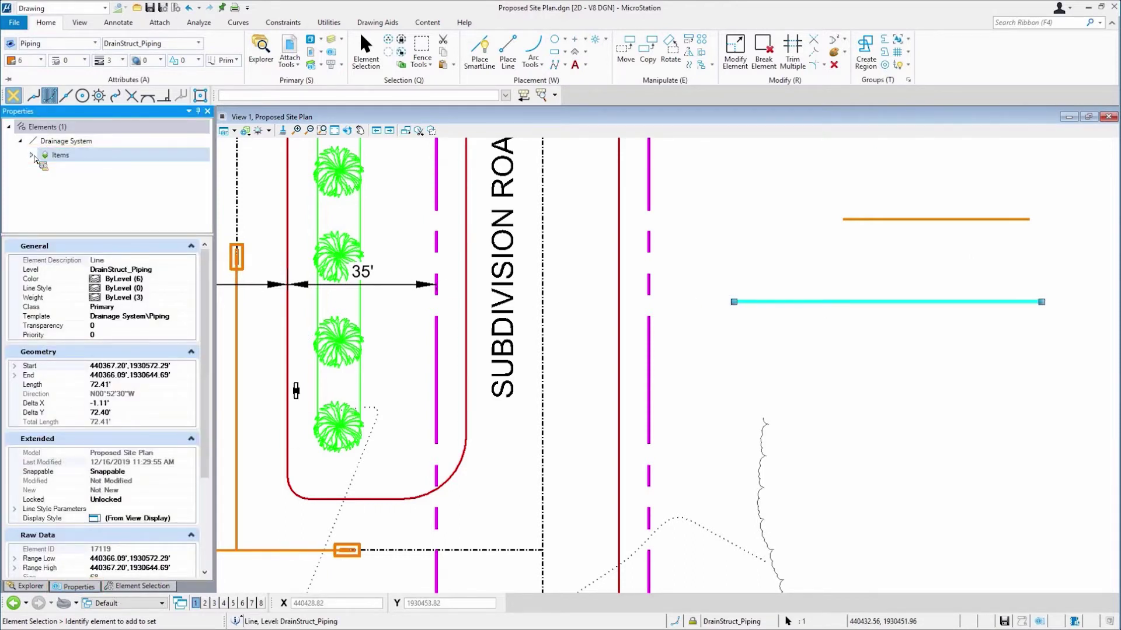
click(32, 155)
click(73, 170)
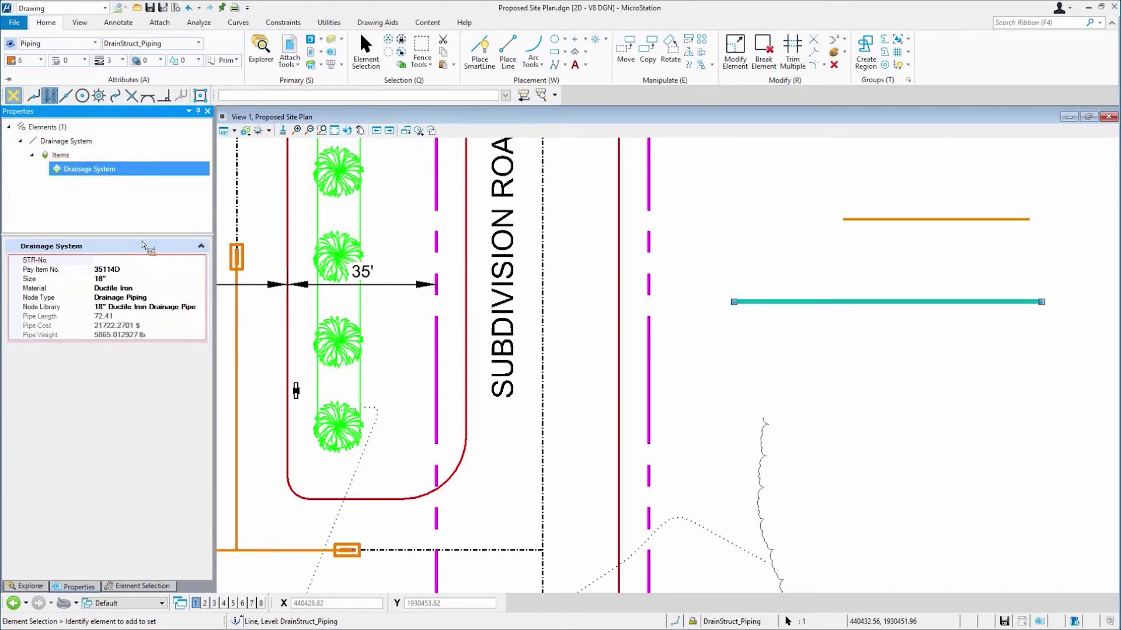
click(140, 261)
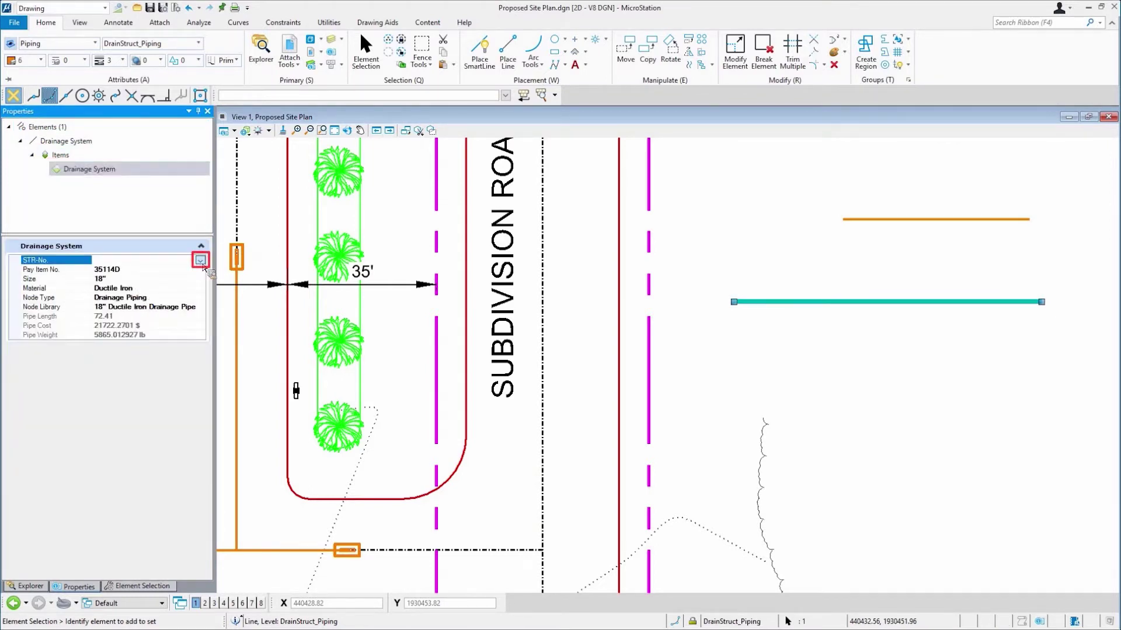
click(200, 260)
scroll(143, 380, down, 5)
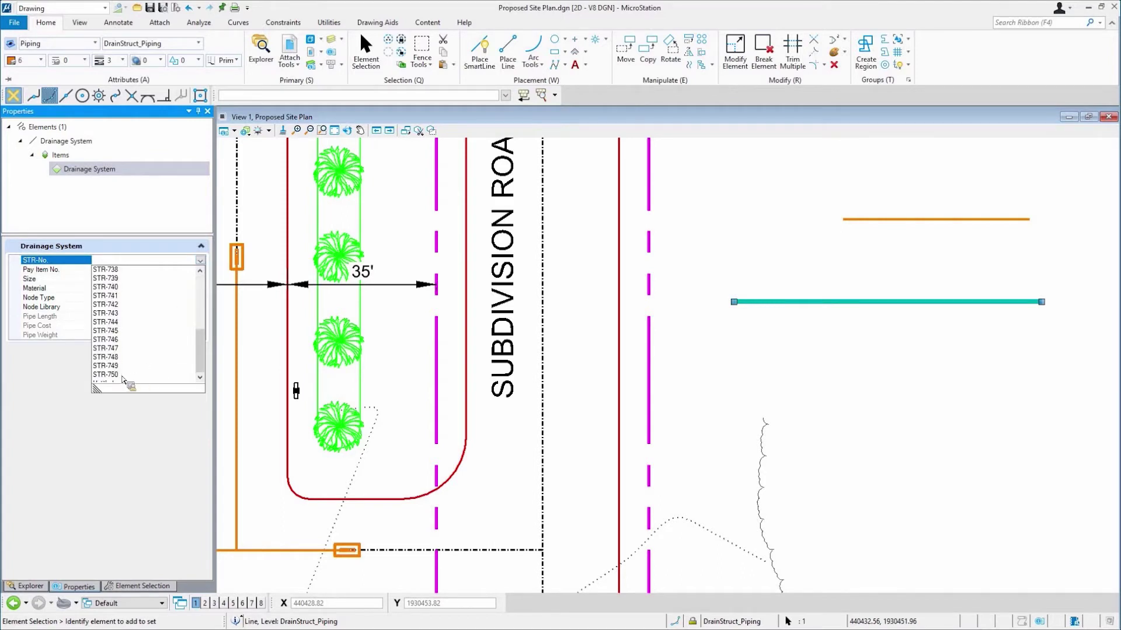
scroll(124, 380, down, 1)
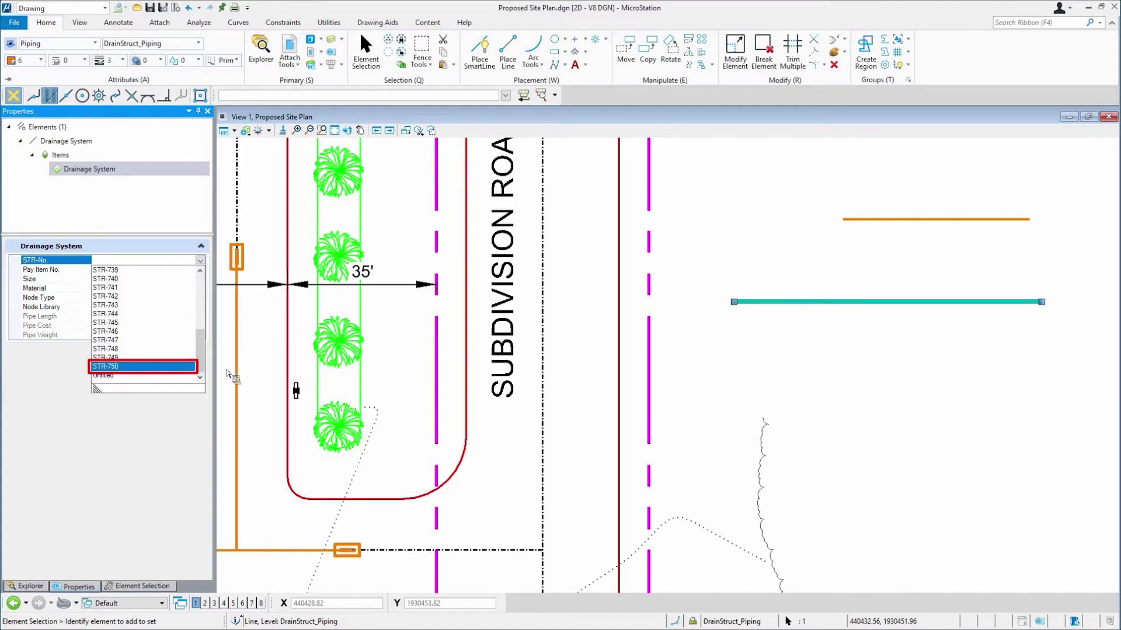
click(282, 373)
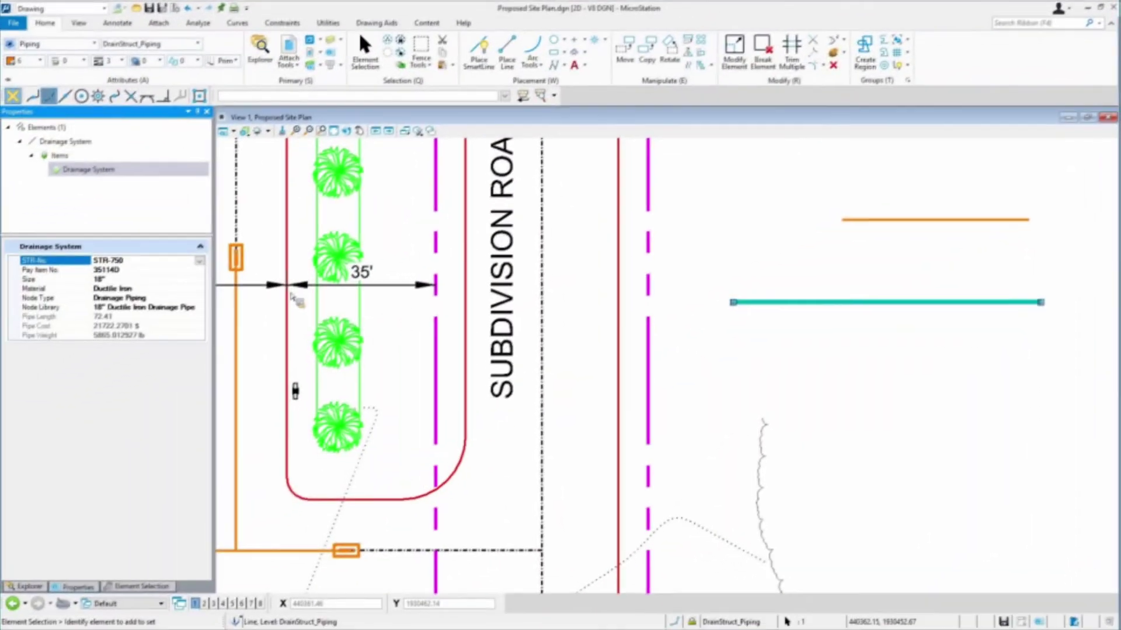
Step: Reselect the lower pipe line and review the property values of its attached Drainage System item
click(807, 351)
click(724, 308)
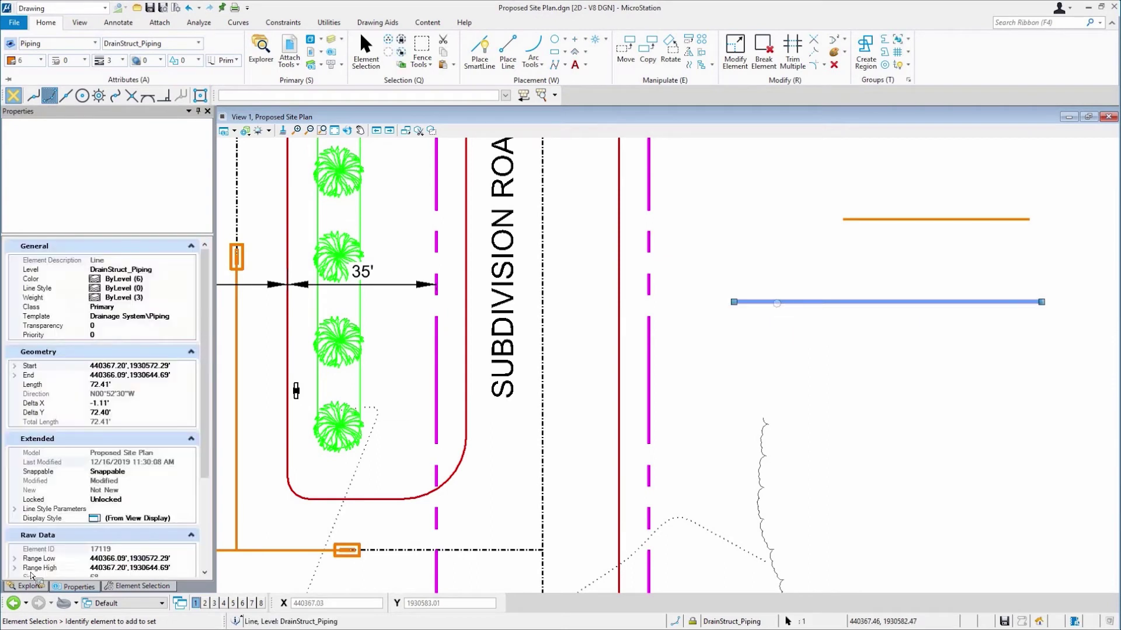
click(69, 592)
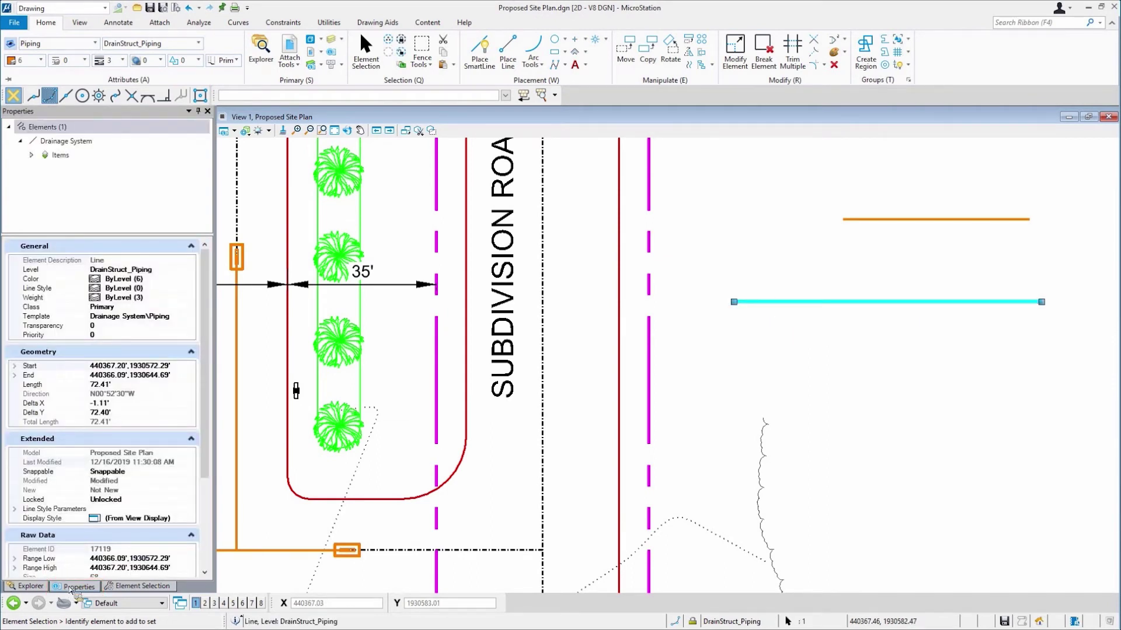
click(31, 156)
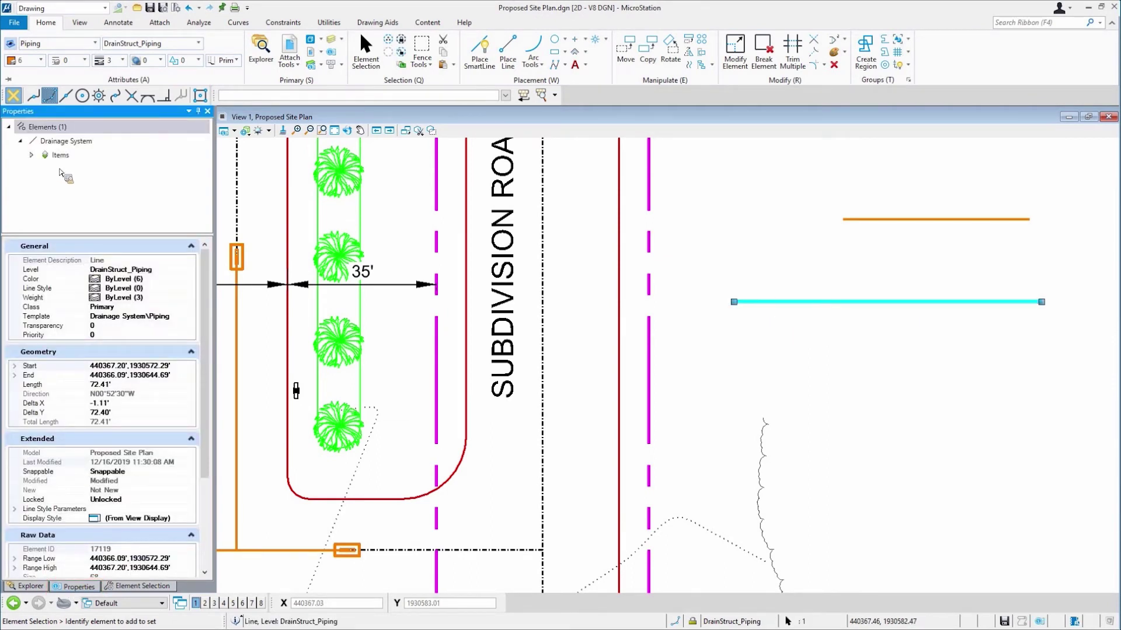
click(60, 170)
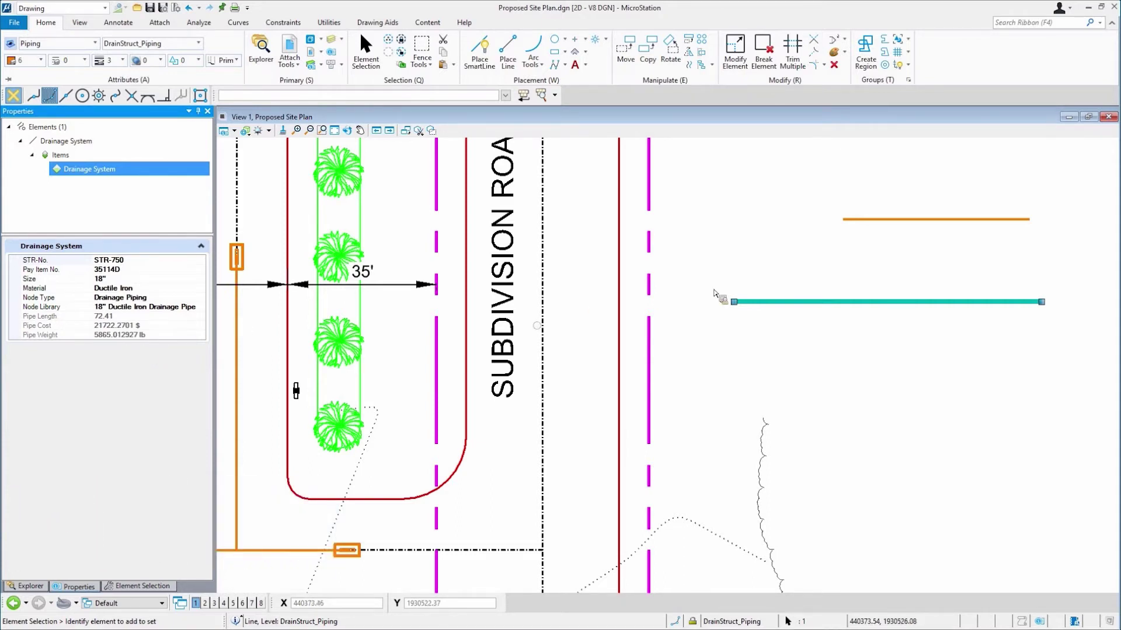
Step: Examine the Pipe Length, Pipe Cost and Pipe Weight expressions of the Drainage System item type
click(158, 24)
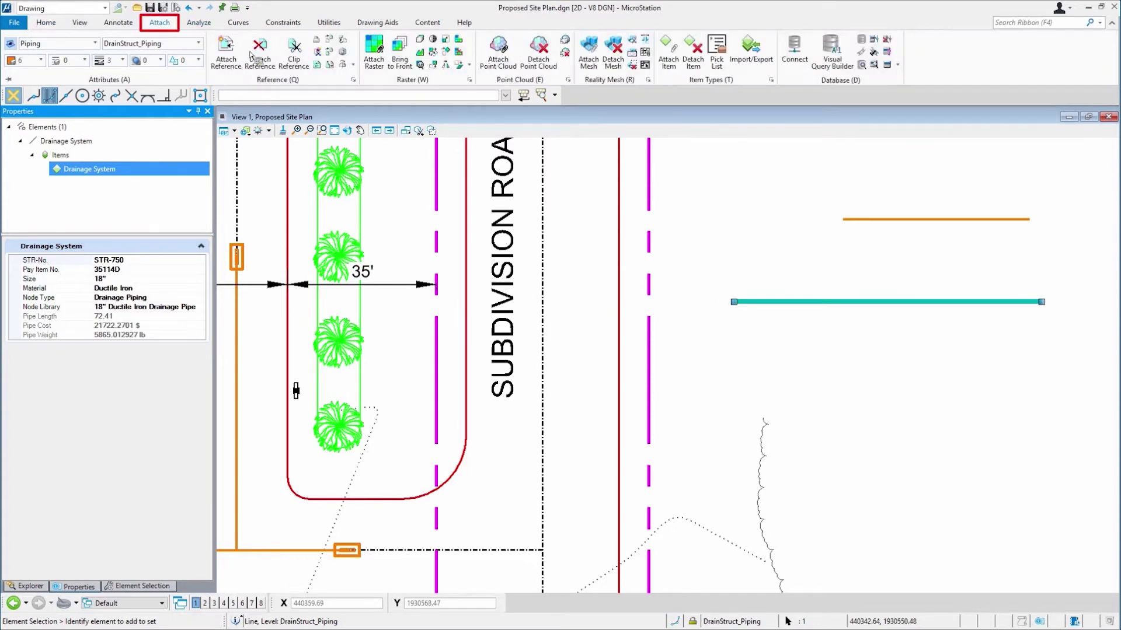
click(772, 80)
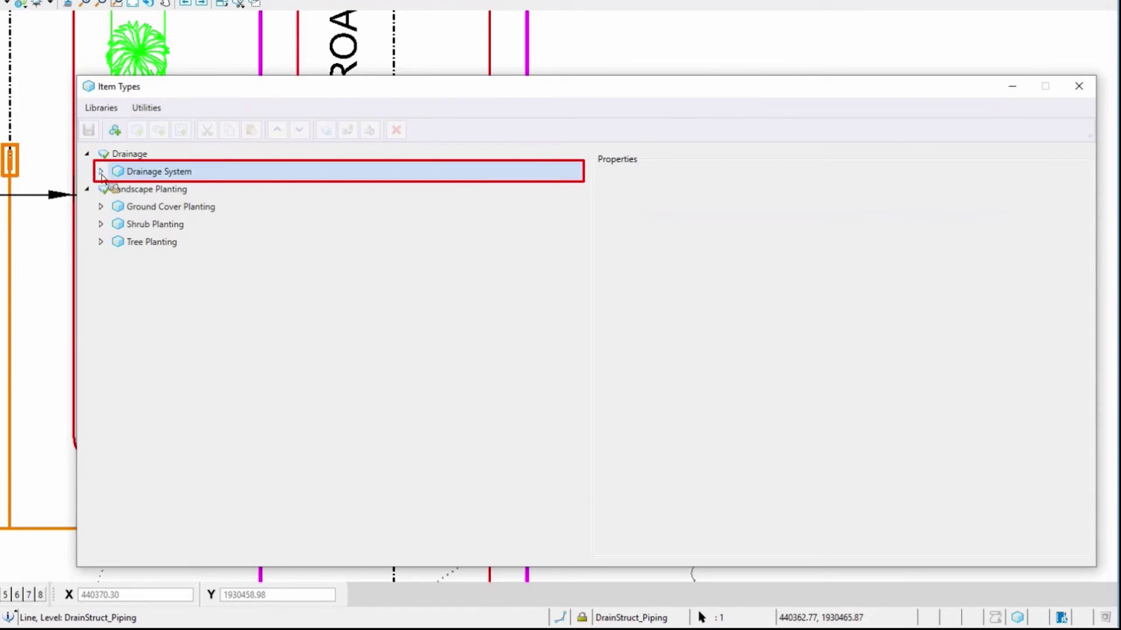
click(101, 171)
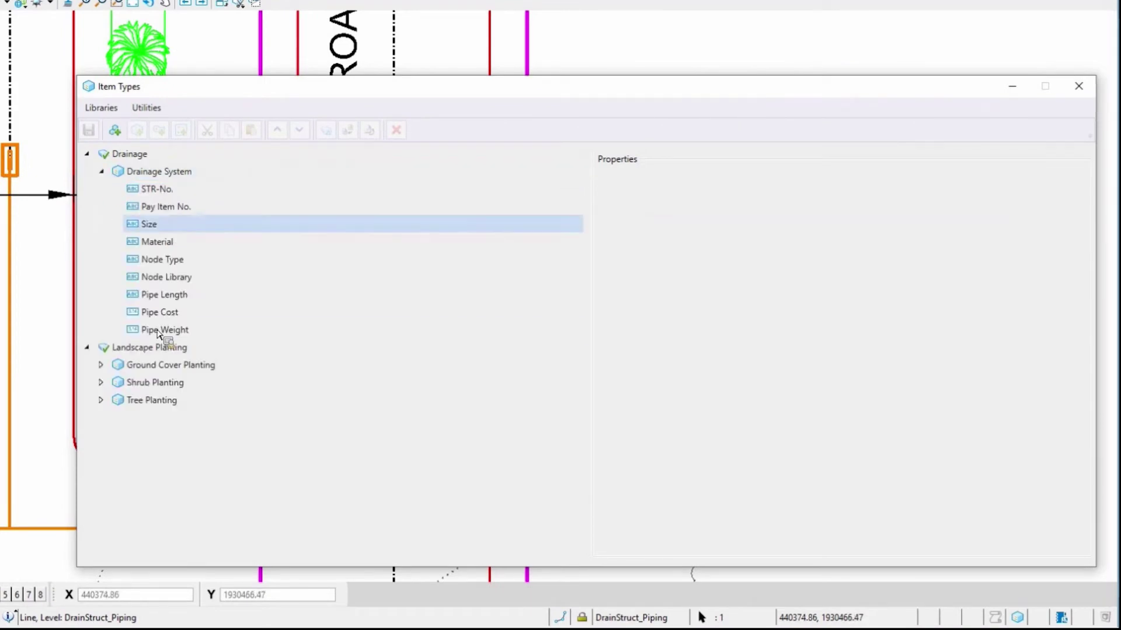
click(175, 300)
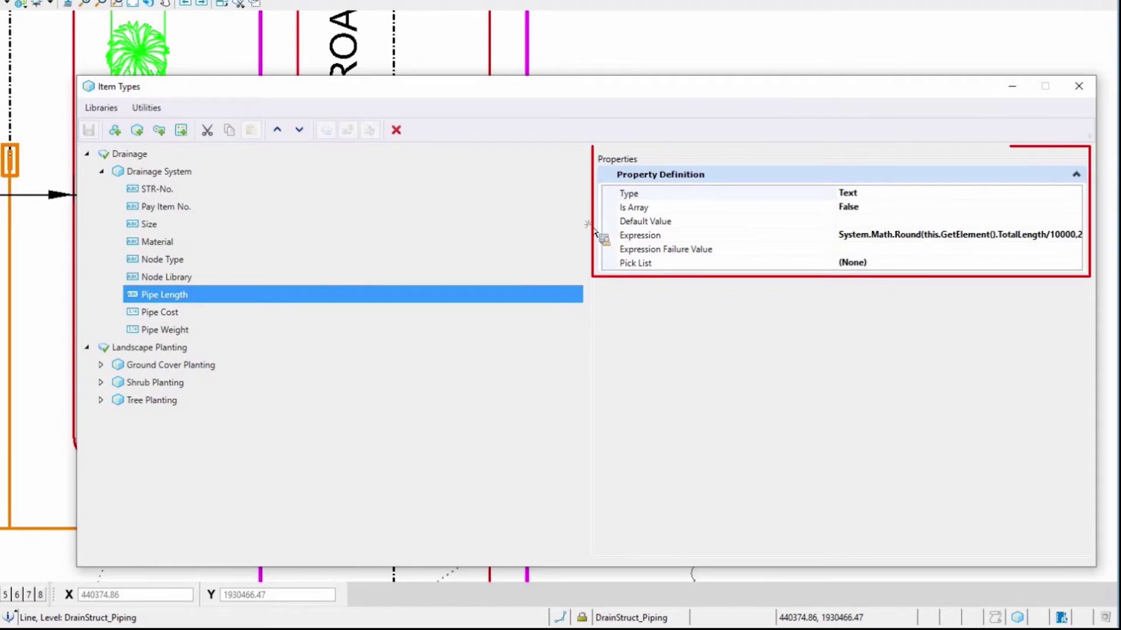
drag(594, 234, 414, 236)
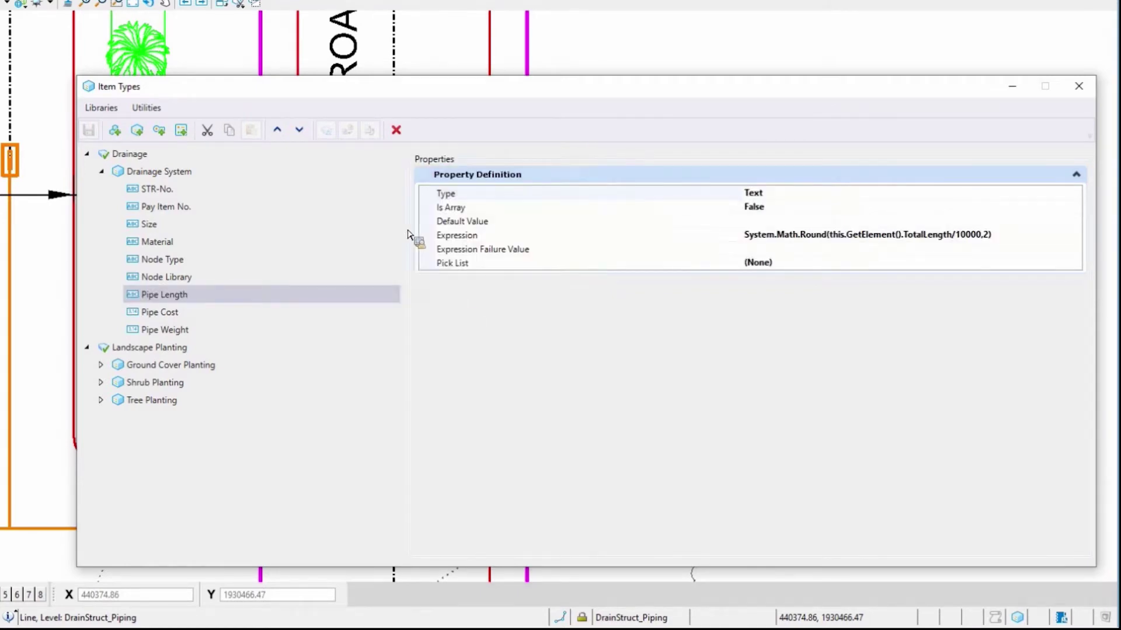
click(777, 236)
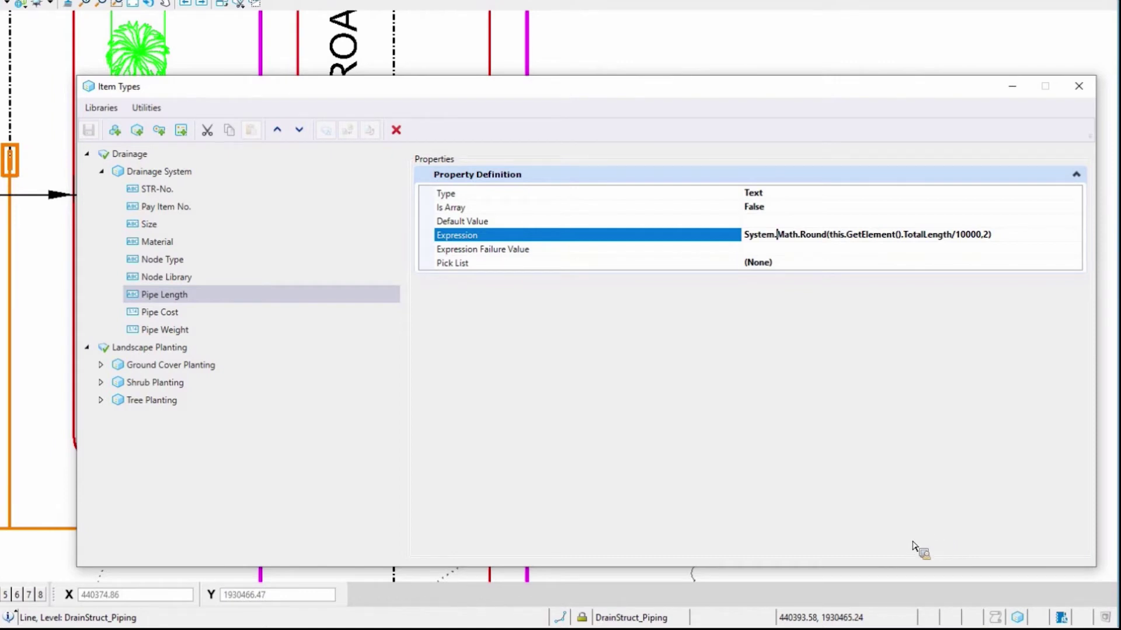
click(177, 318)
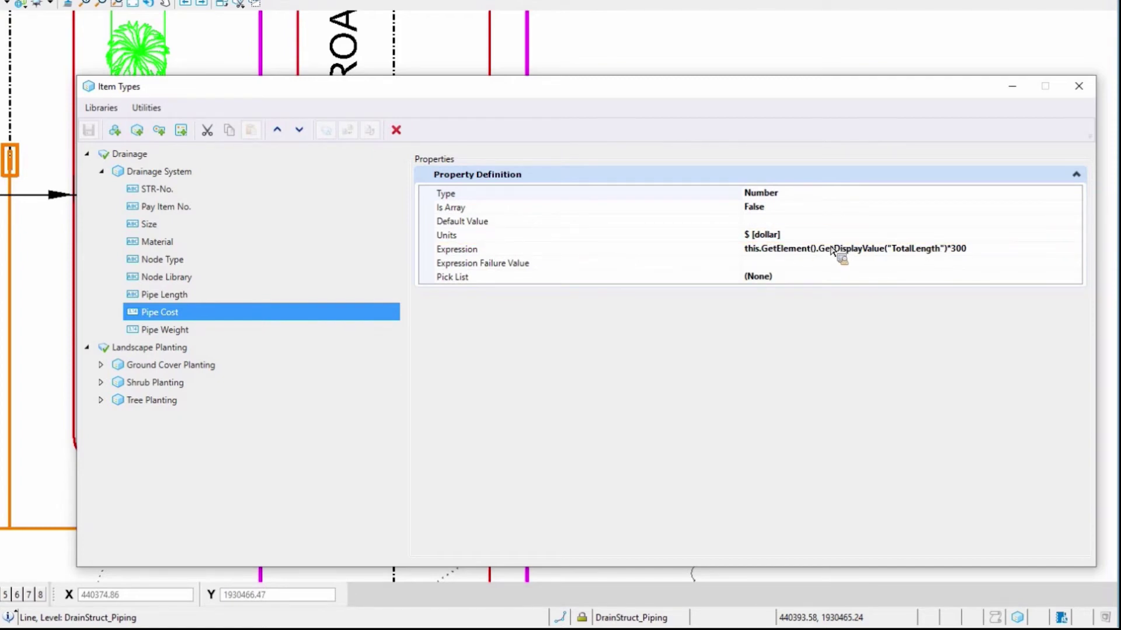
click(230, 335)
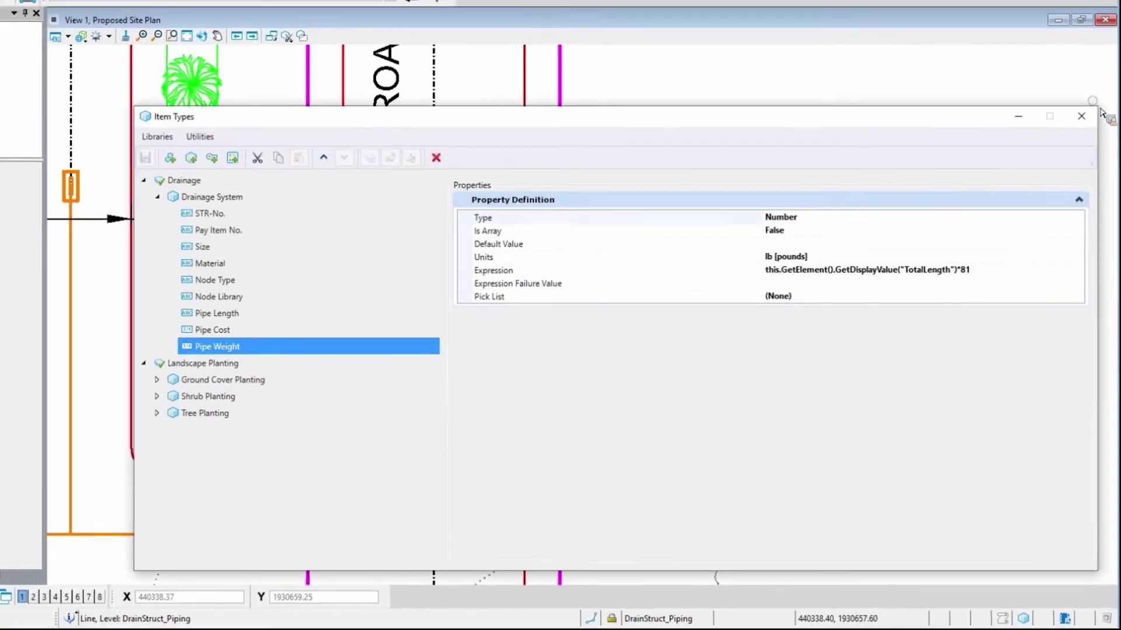
click(1081, 116)
Step: Check the calculated length, cost and weight in the lower pipe line's Drainage System item, then clear the selection
click(748, 239)
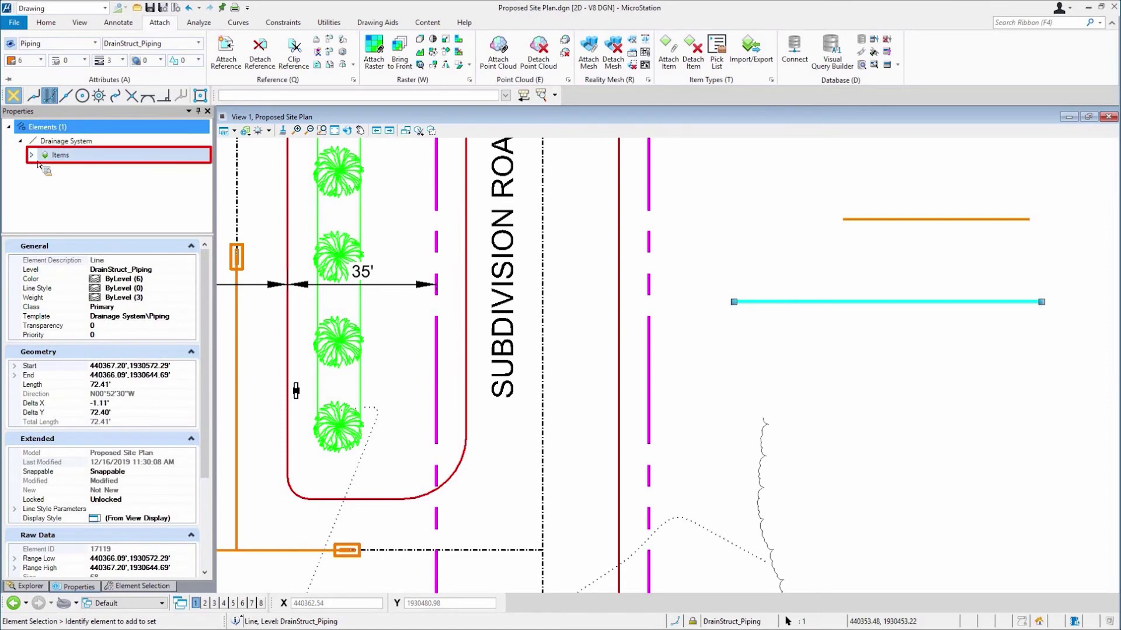
click(31, 155)
click(73, 169)
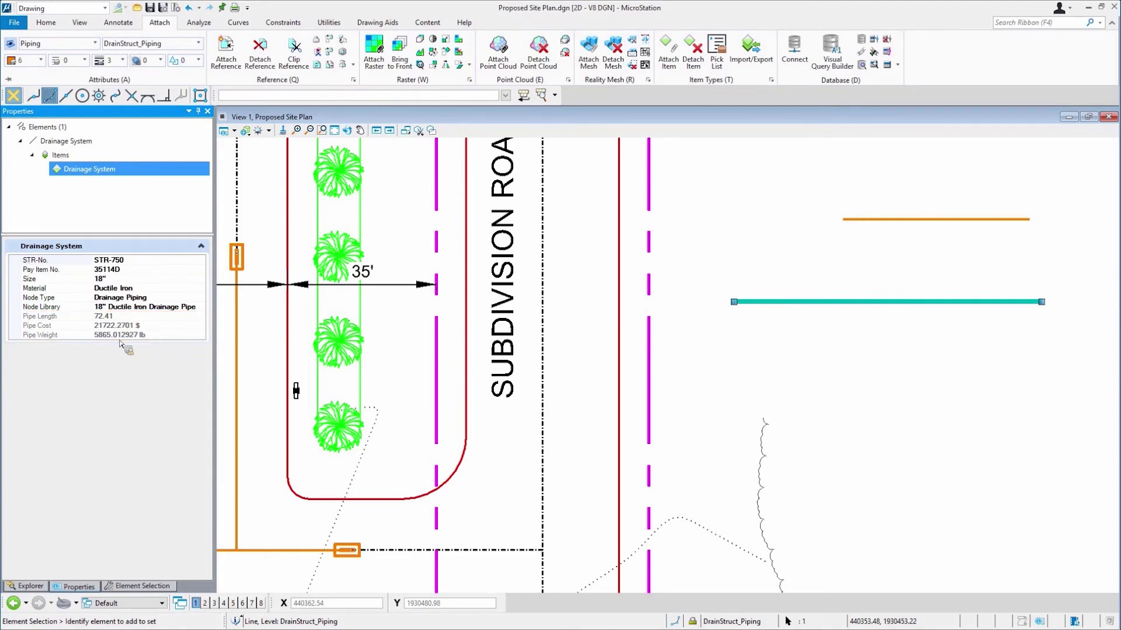
click(796, 354)
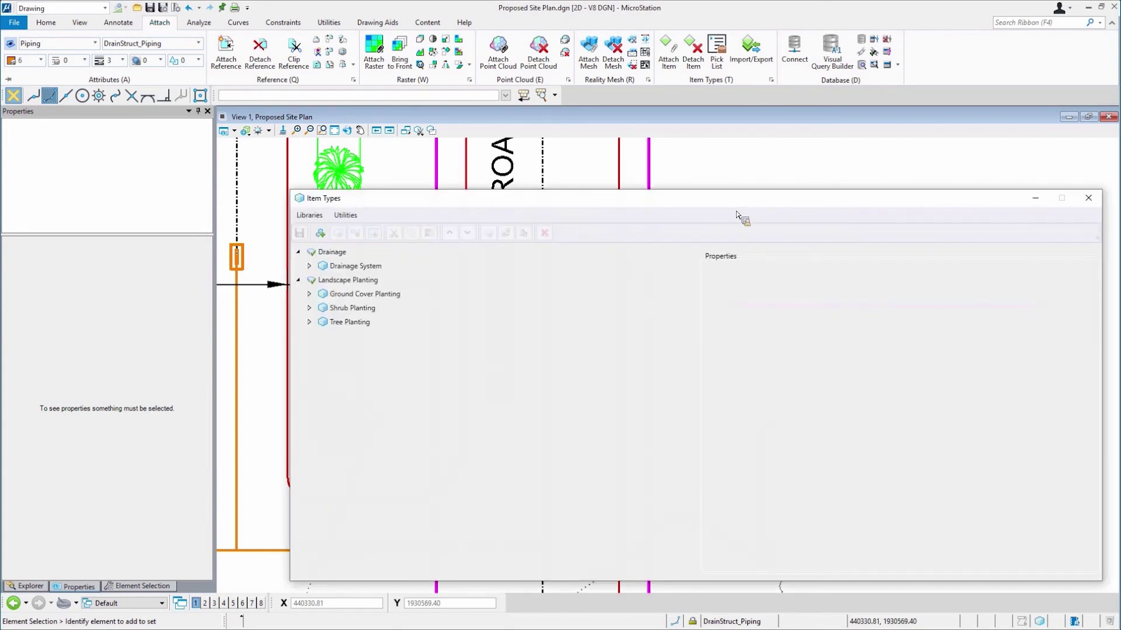
Step: Inspect the units and expression of the Pipe Cost property in the Drainage System item type definition
click(309, 266)
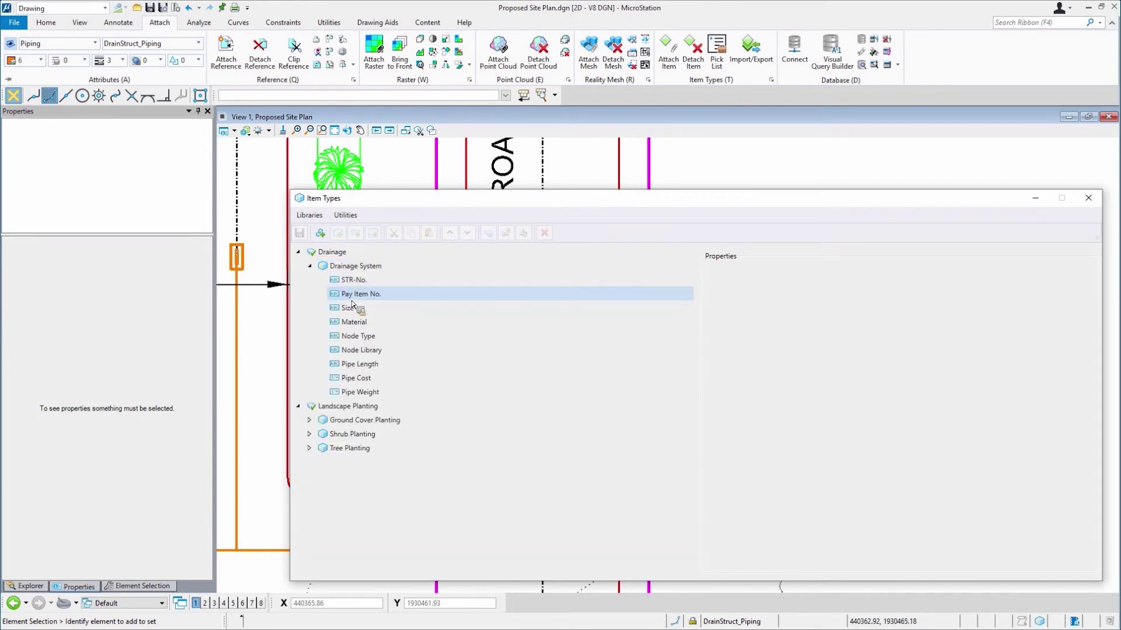
click(366, 379)
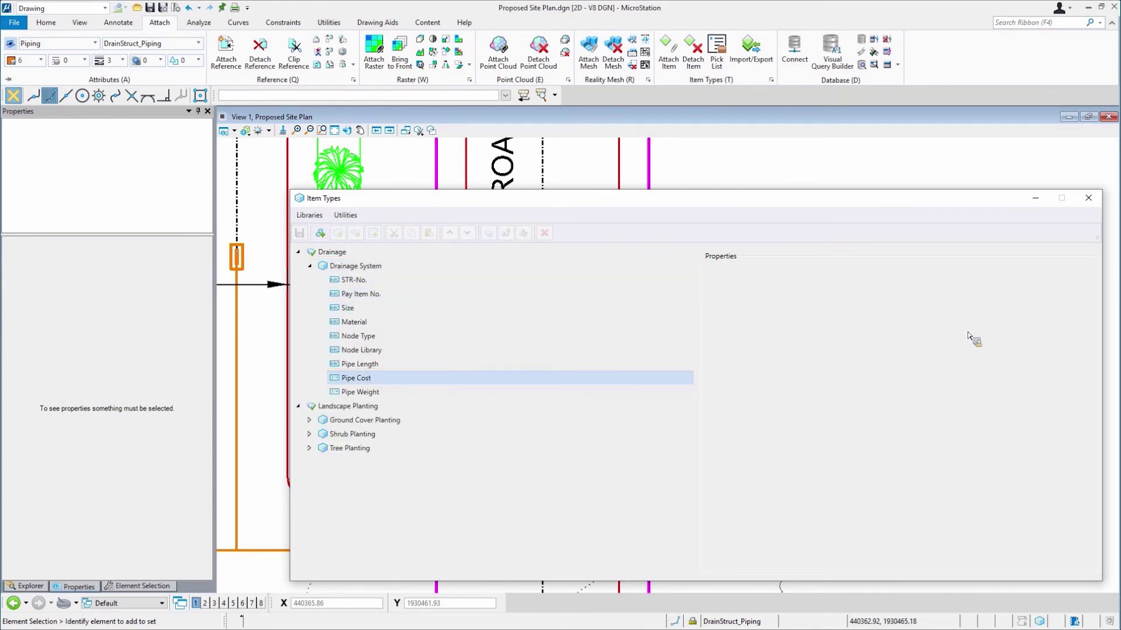
click(1086, 328)
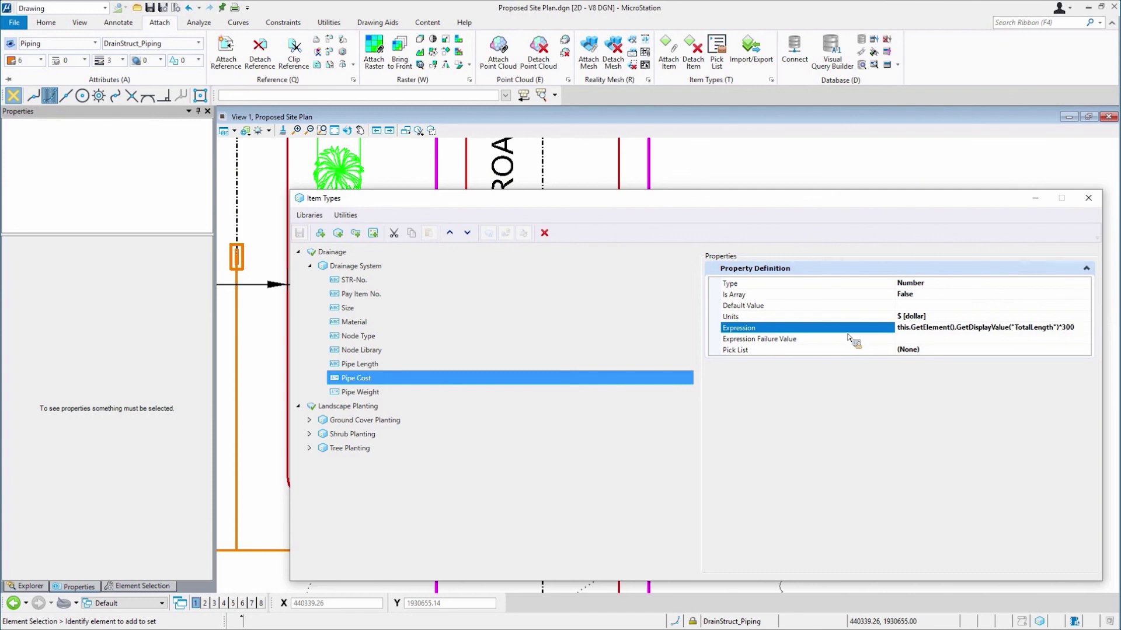
click(1088, 198)
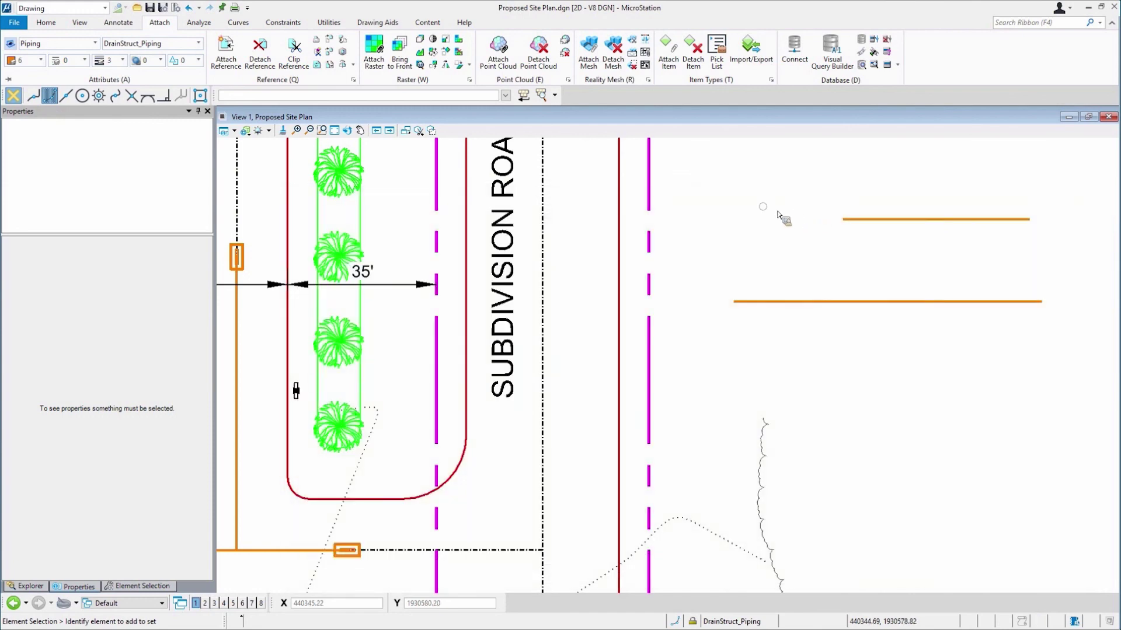